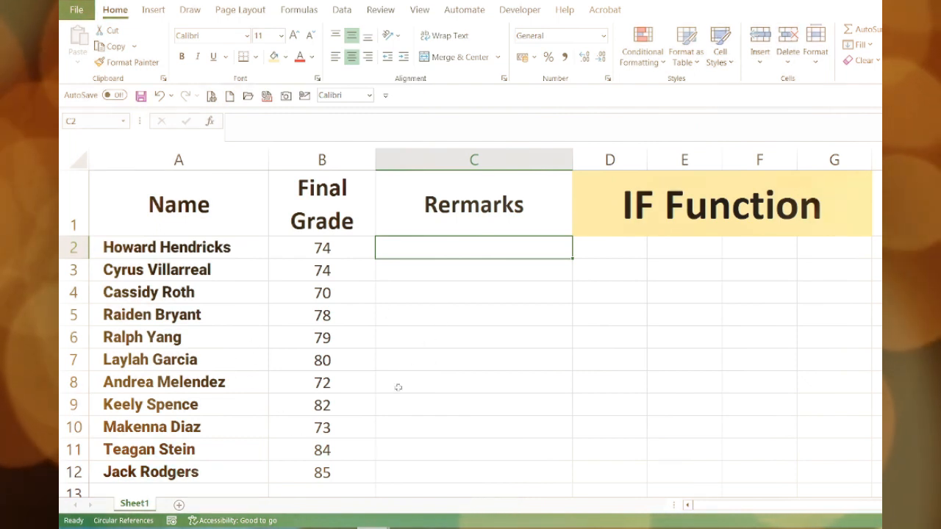
- Begin an IF formula in C2 with the logical test B2>=75
click(636, 231)
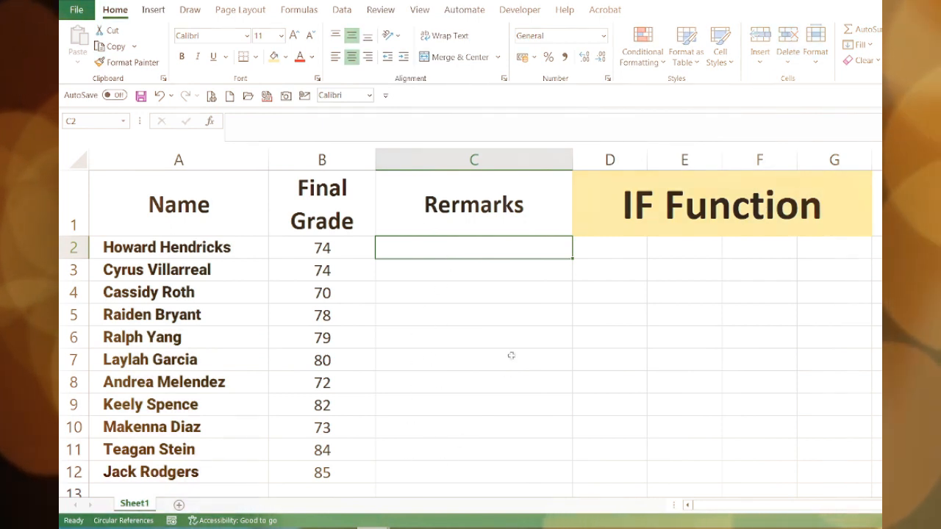
text(=)
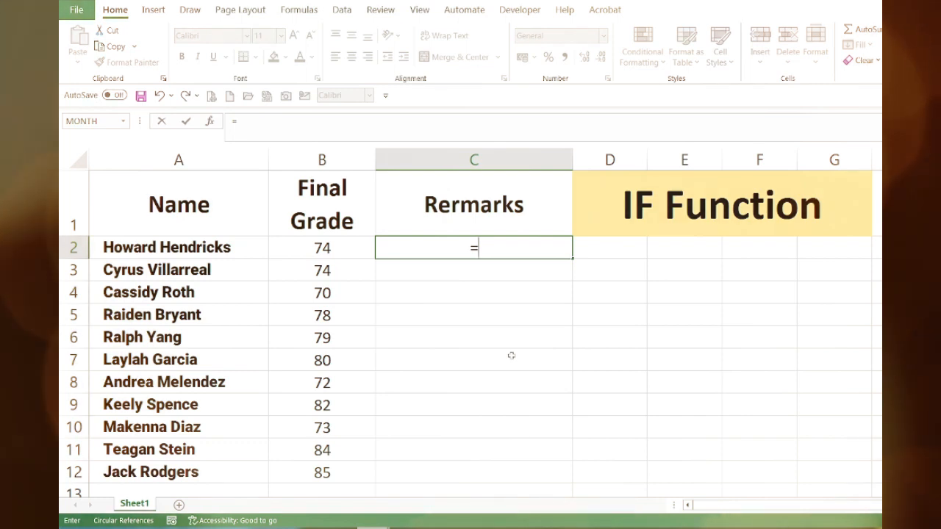
text(if)
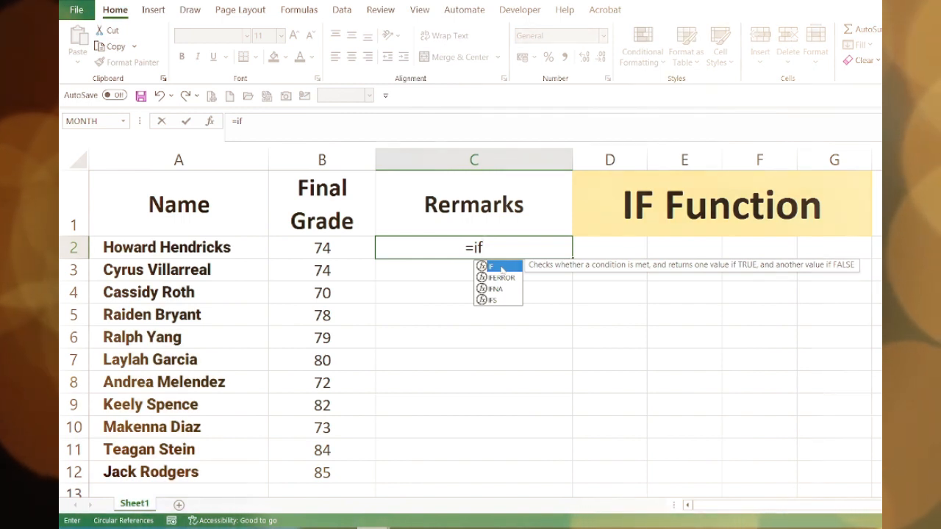
key(Tab)
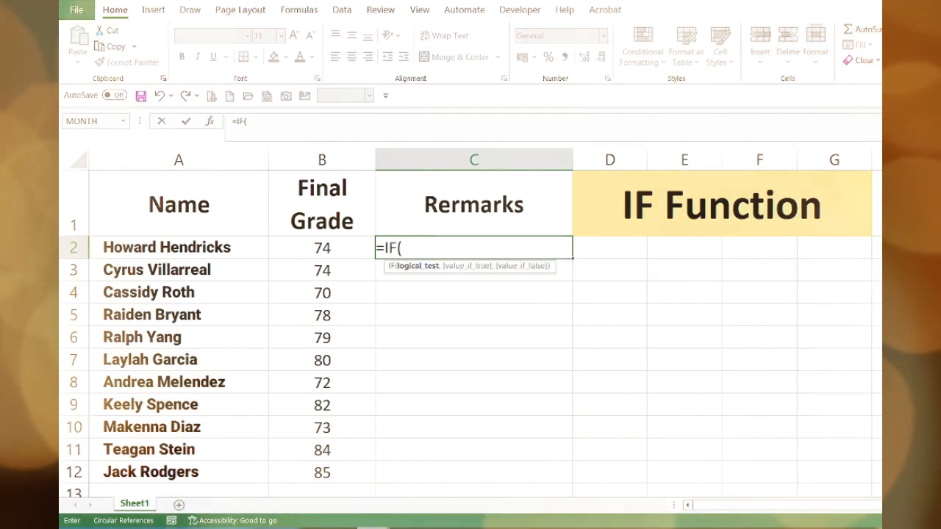
click(429, 270)
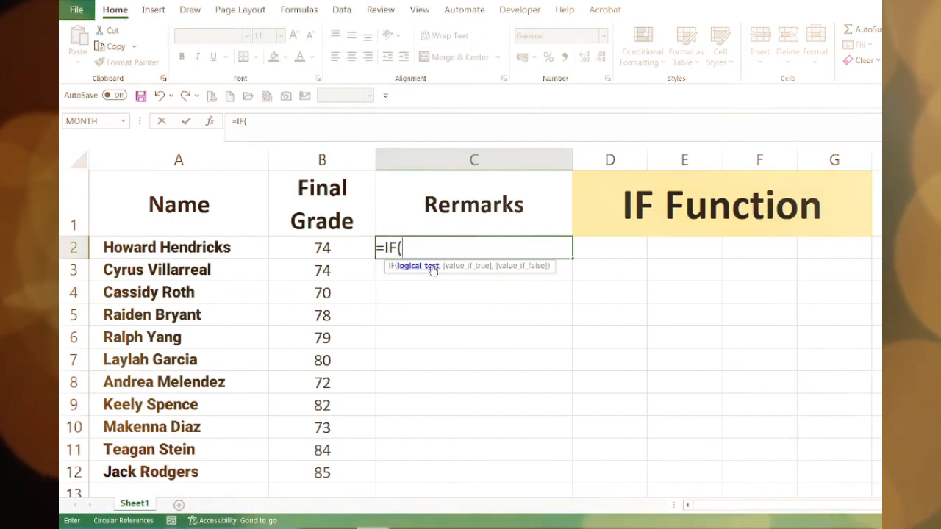
click(348, 250)
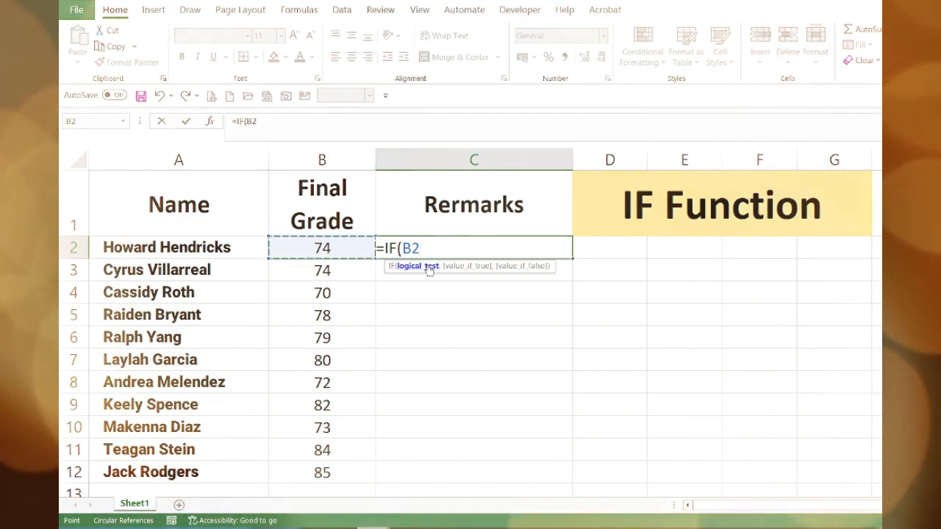
text(=>)
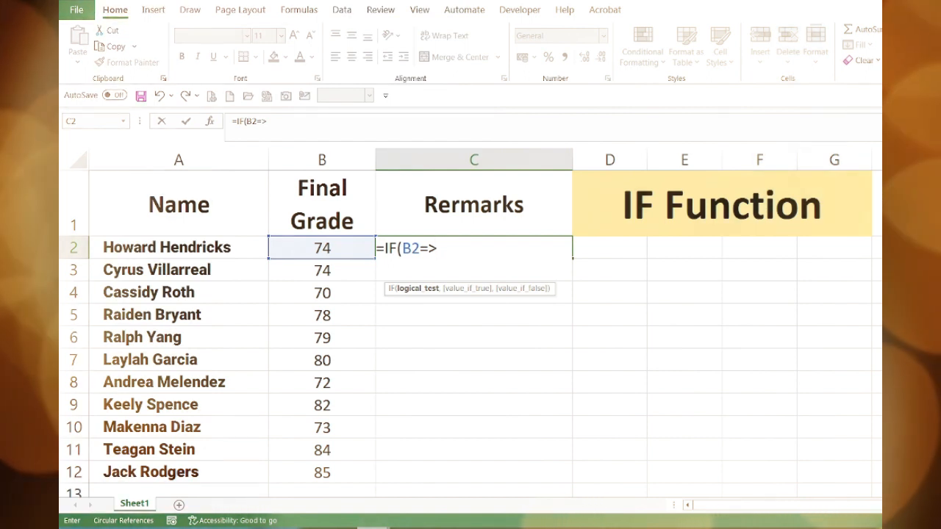
key(BackSpace)
key(BackSpace)
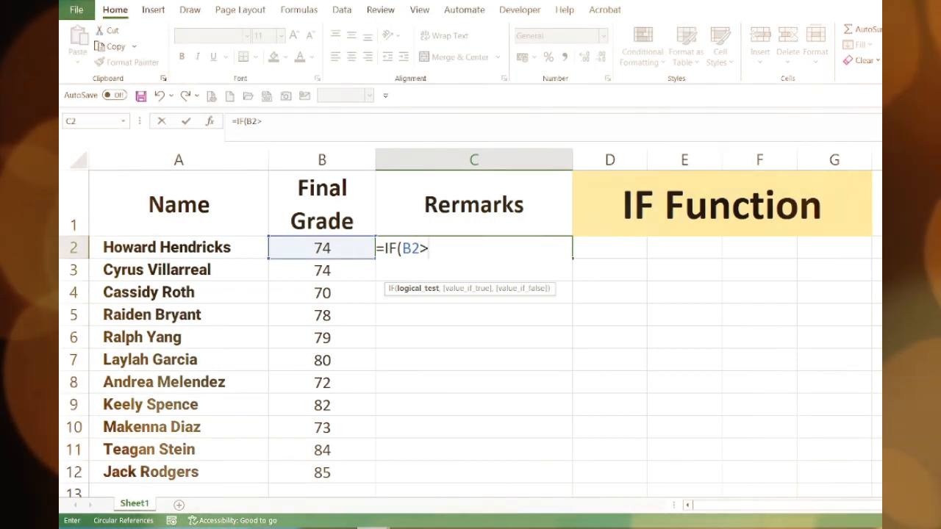
text(=)
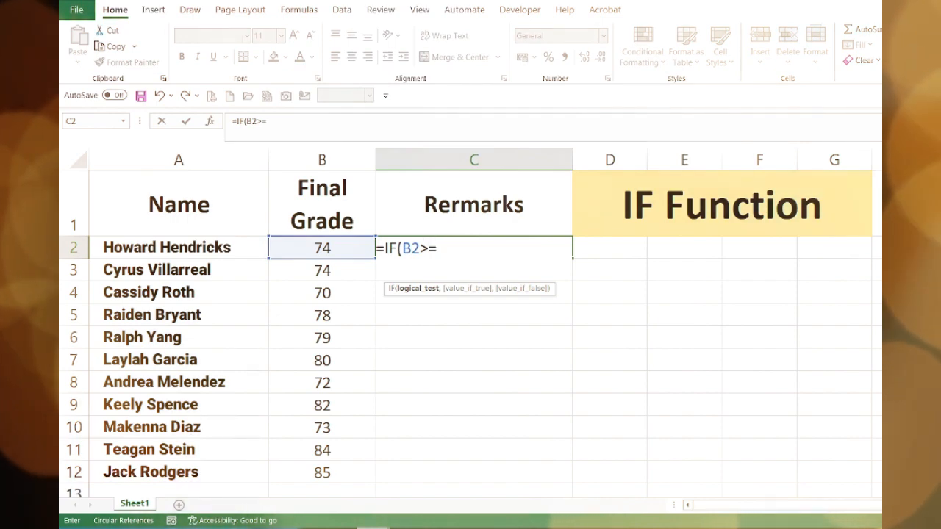
text(75)
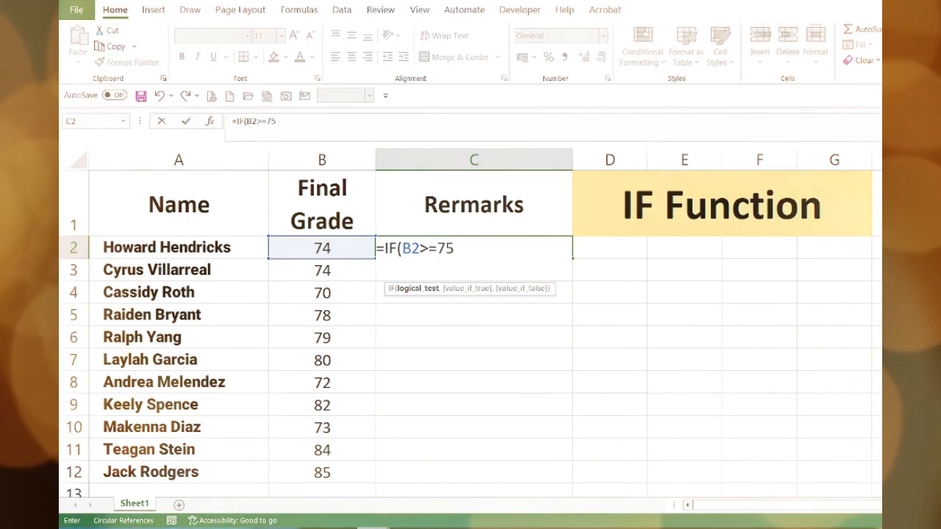
text(,)
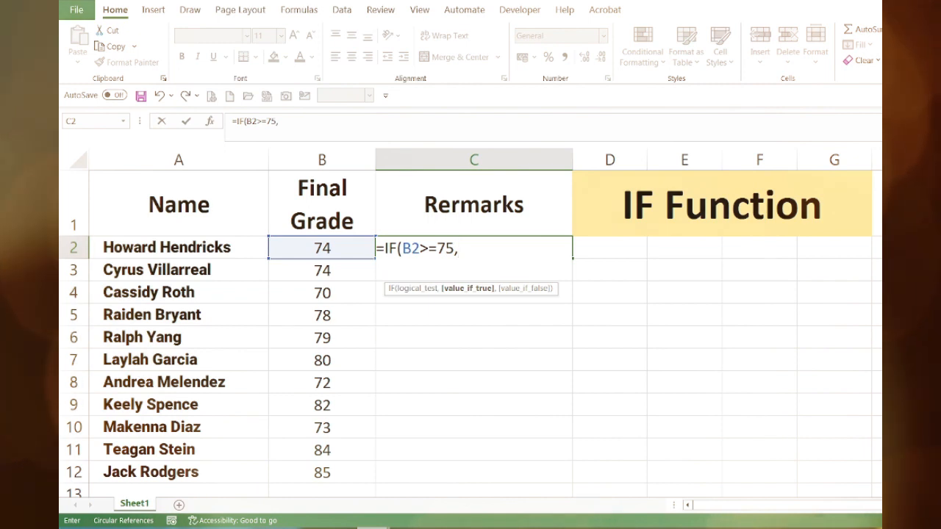
key(Return)
key(Up)
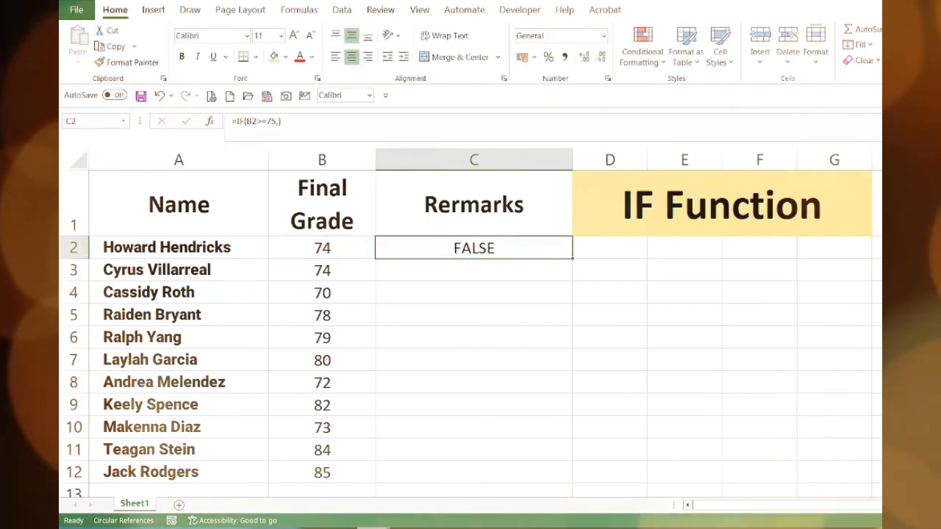
- Complete the IF formula in C2 so it returns "Passed" when the test is true and "Failed" when it is false
key(F2)
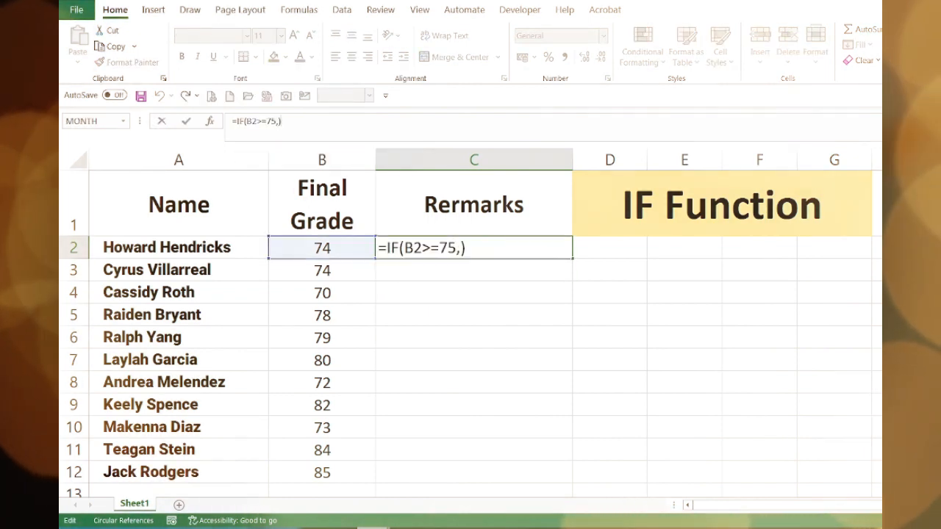
key(BackSpace)
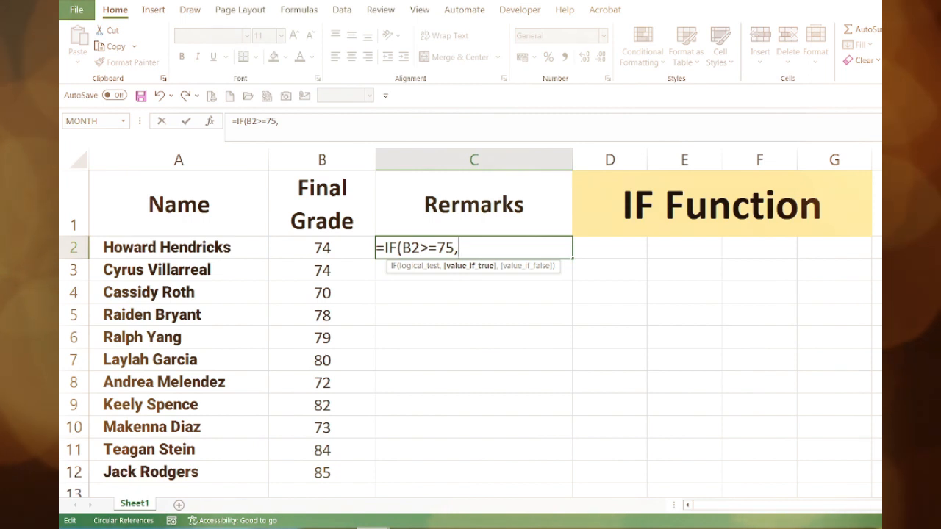
text("Pa)
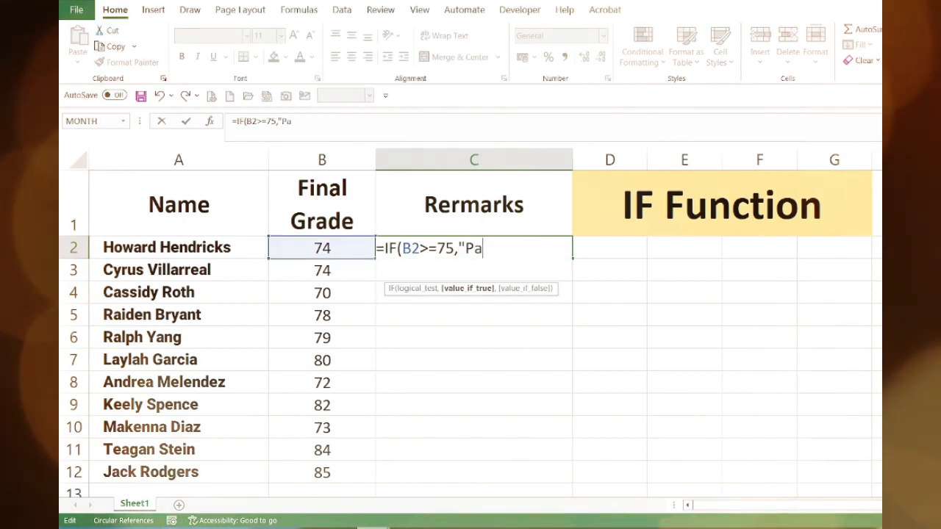
text(ssed)
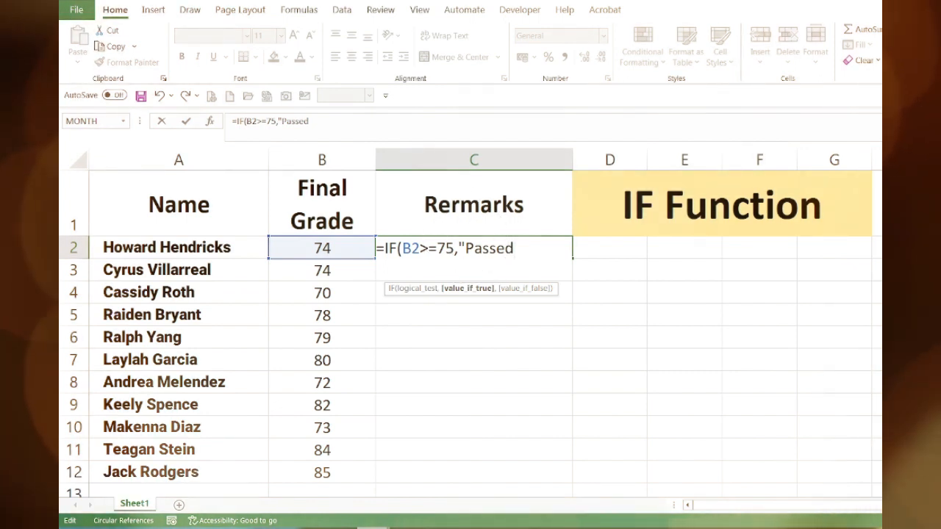
text(",)
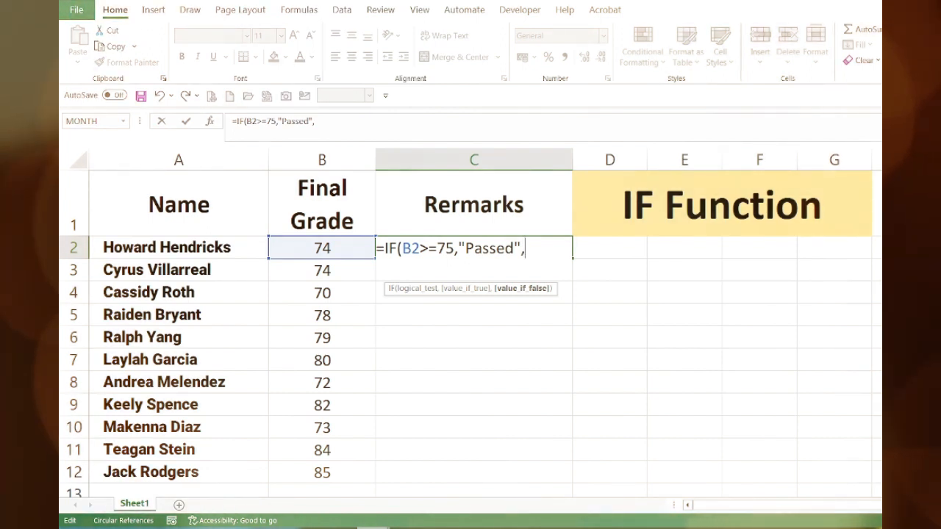
text(Failed)
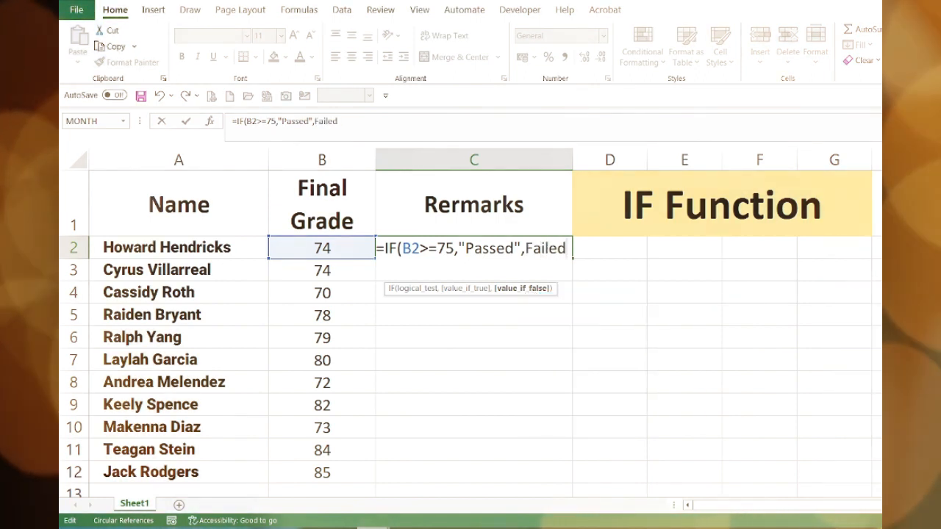
text(")
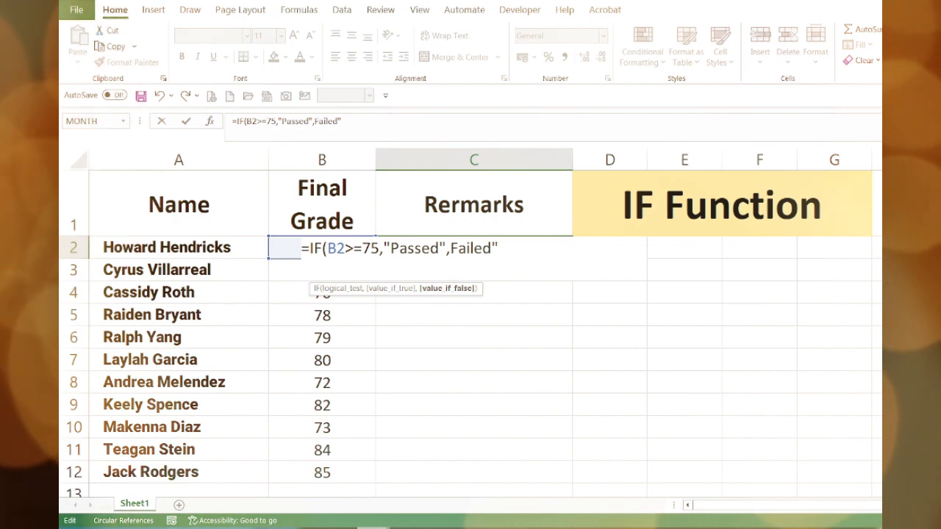
text(")
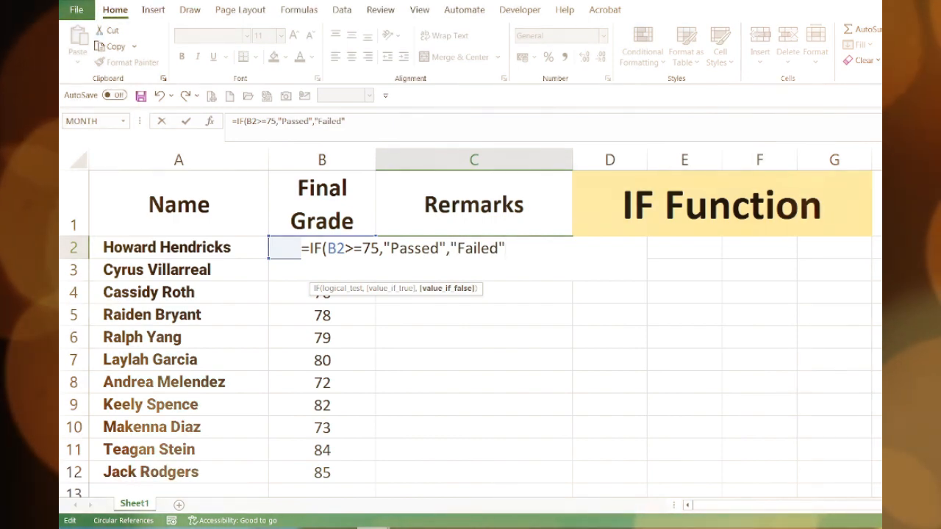
text())
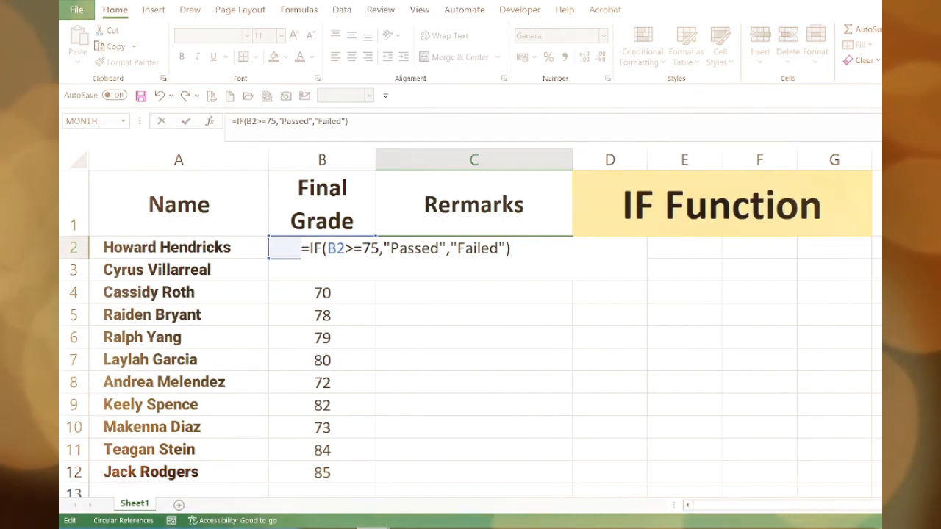
key(Return)
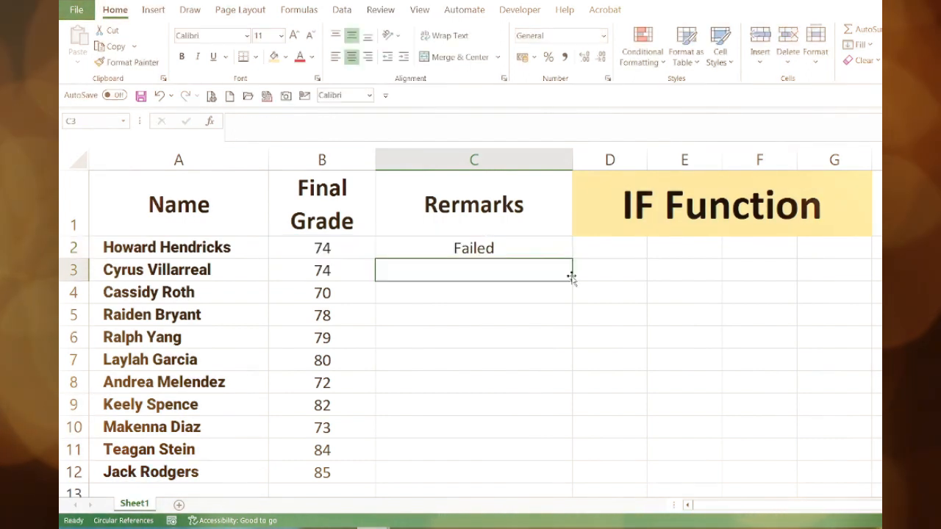
- Copy the C2 formula down through C12 and undo that fill
click(550, 253)
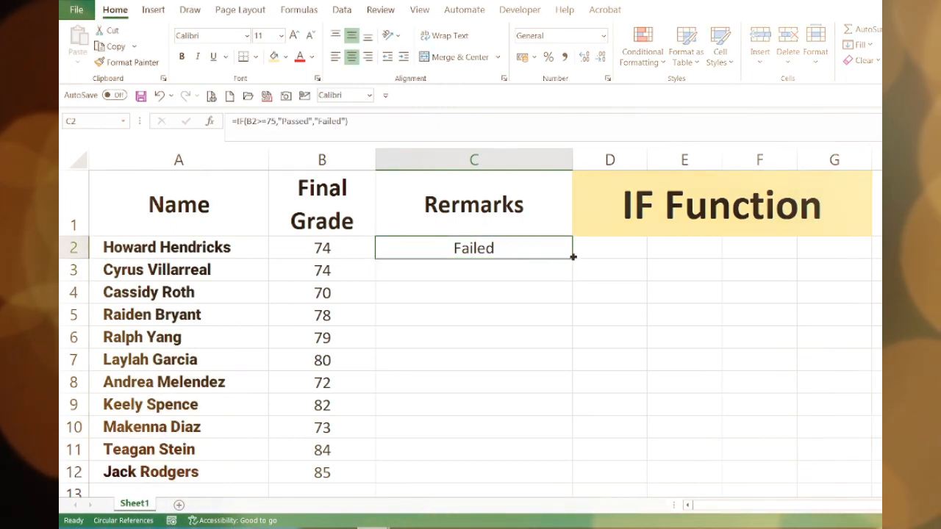
drag(576, 258, 560, 484)
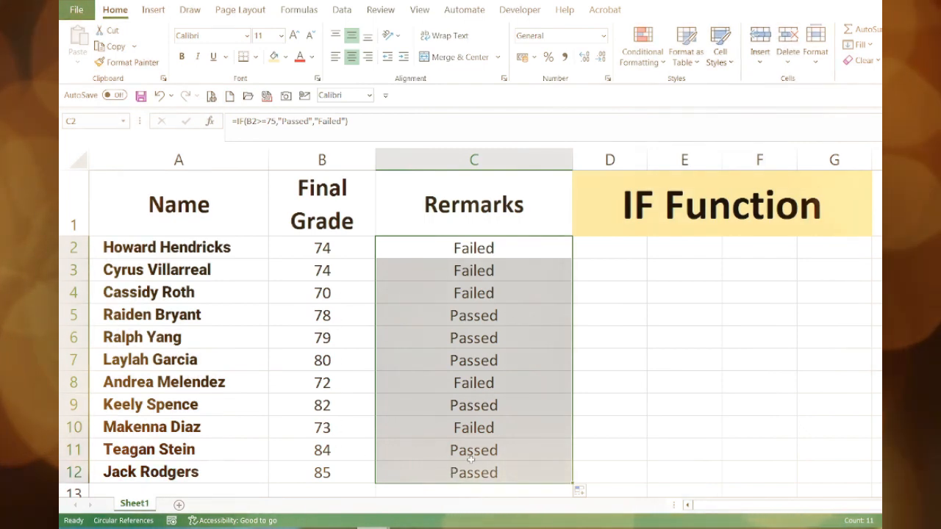
click(514, 251)
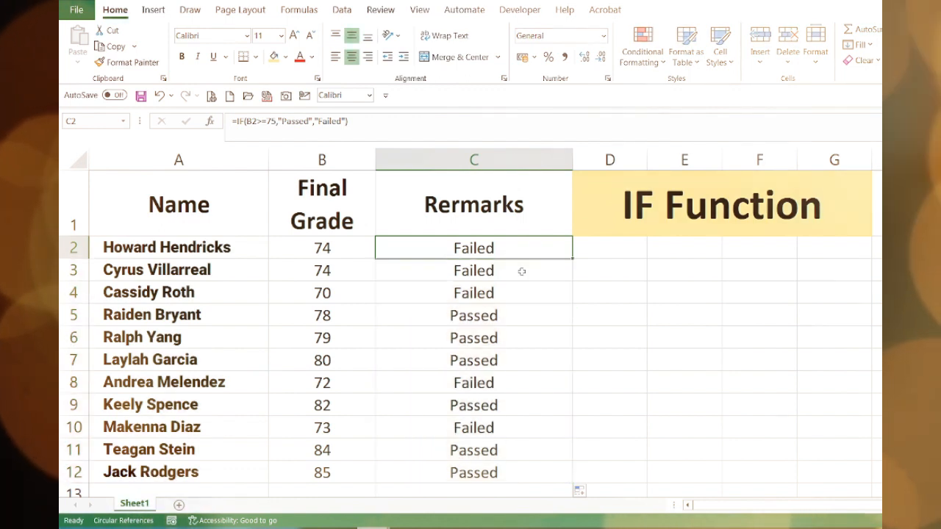
key(ctrl+z)
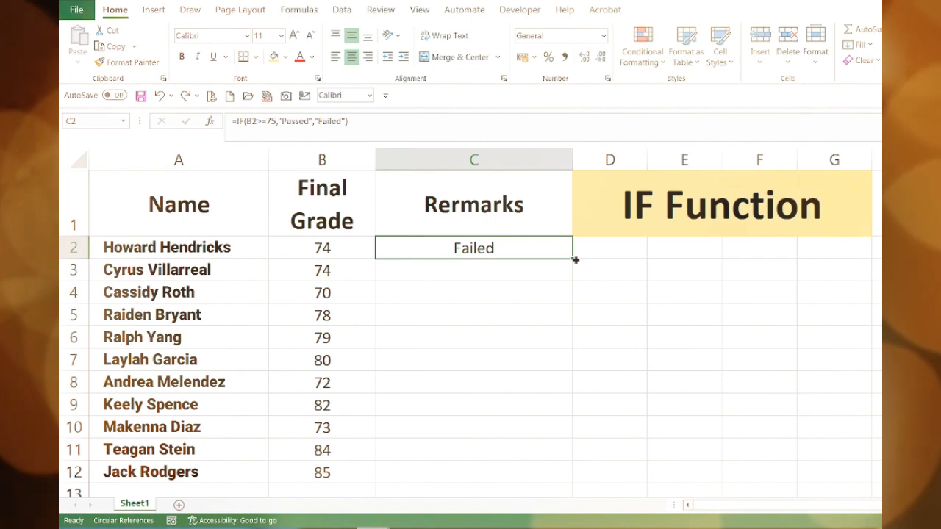
- Auto-fill the IF formula from C2 down the remarks column to the last student in row 12
double_click(574, 259)
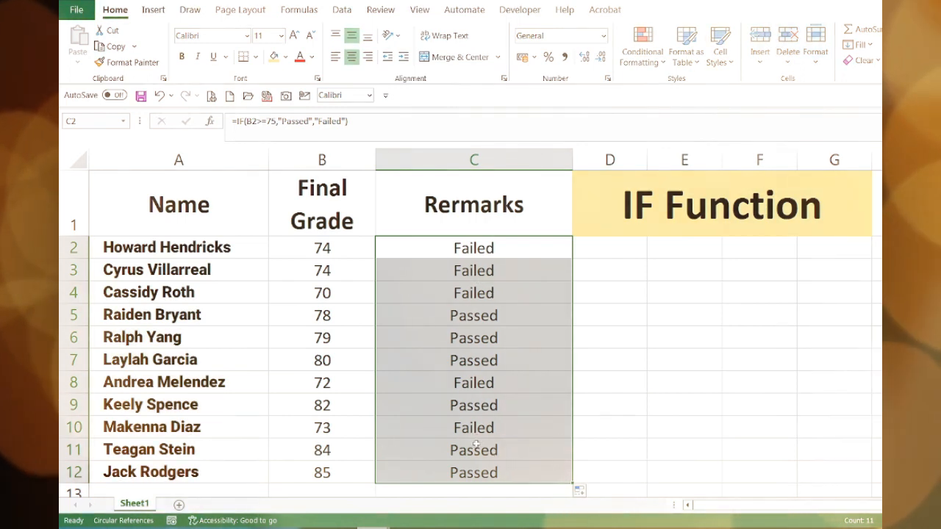
key(Down)
key(Down)
- Test the formula by setting the final grade in B2 to 75 and then to 90
click(363, 257)
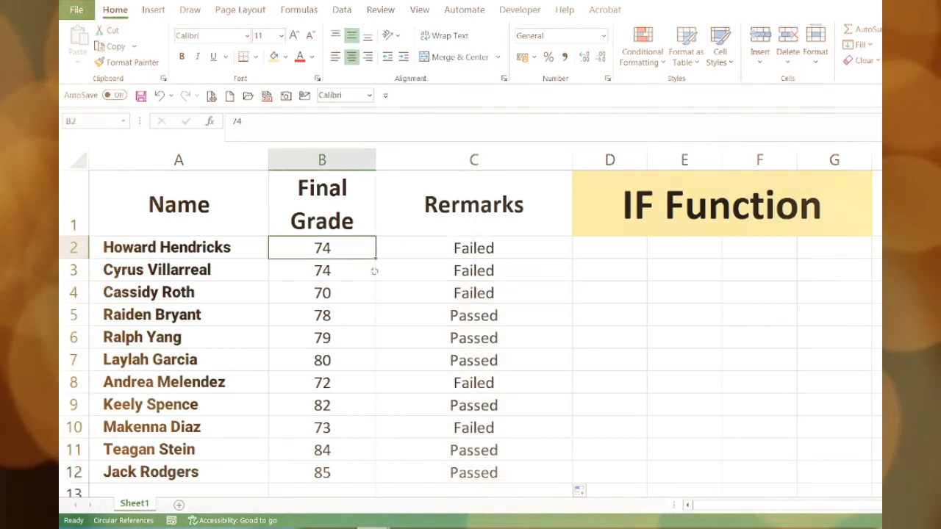
text(75)
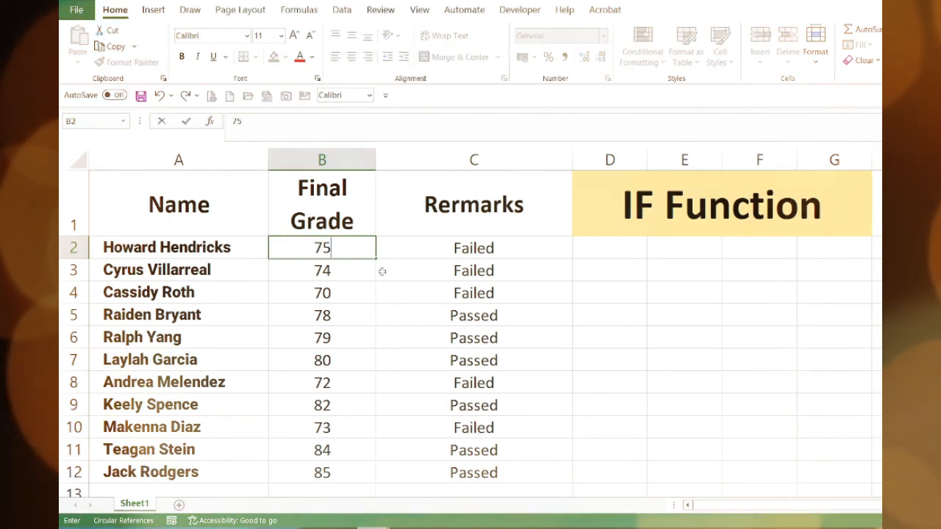
key(Return)
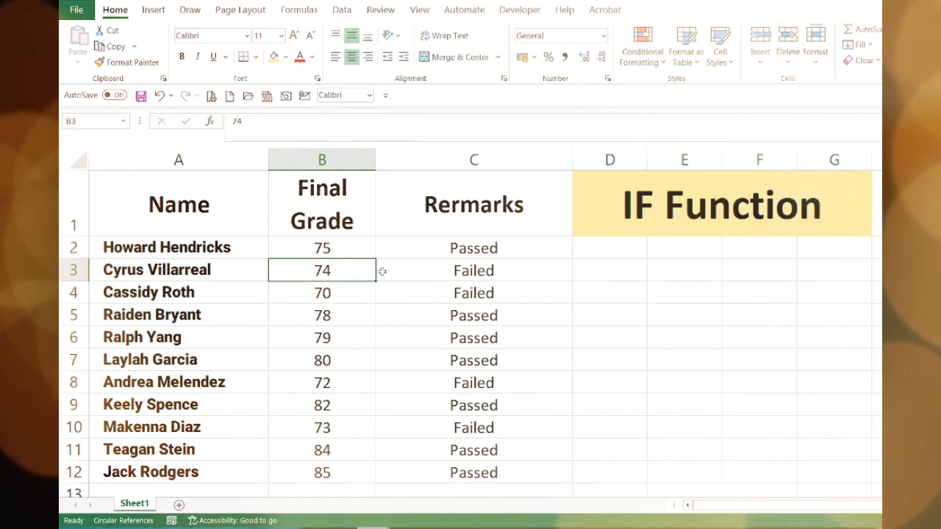
key(Up)
text(90)
key(Return)
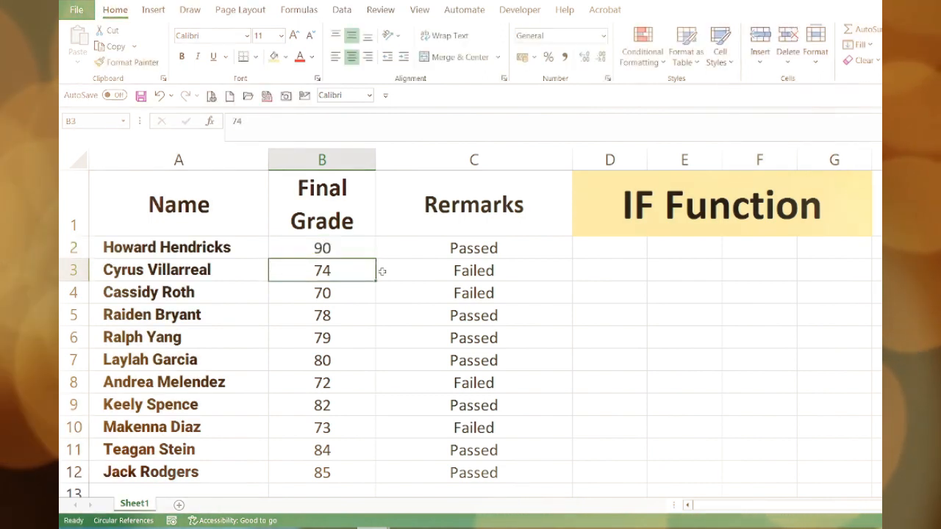
- Set the final grade in B3 to 85 and the one in B2 to 69
text(85)
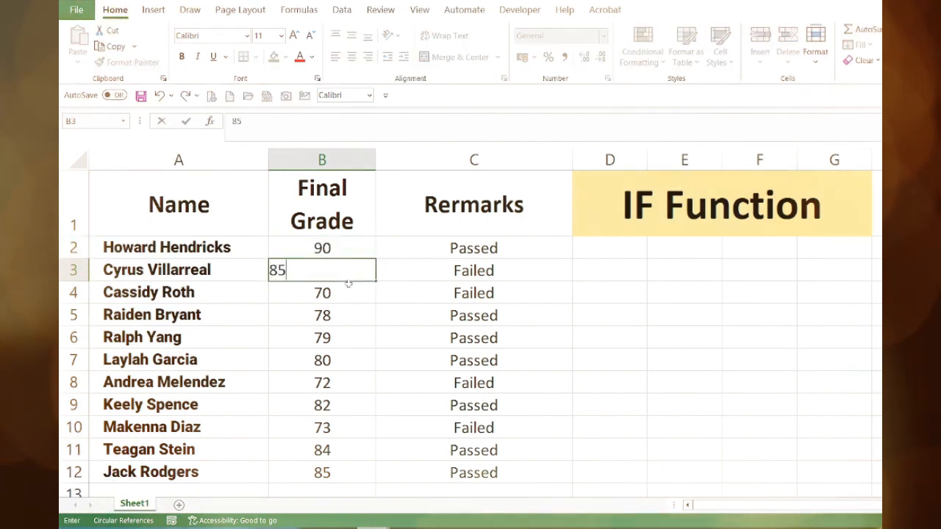
key(Return)
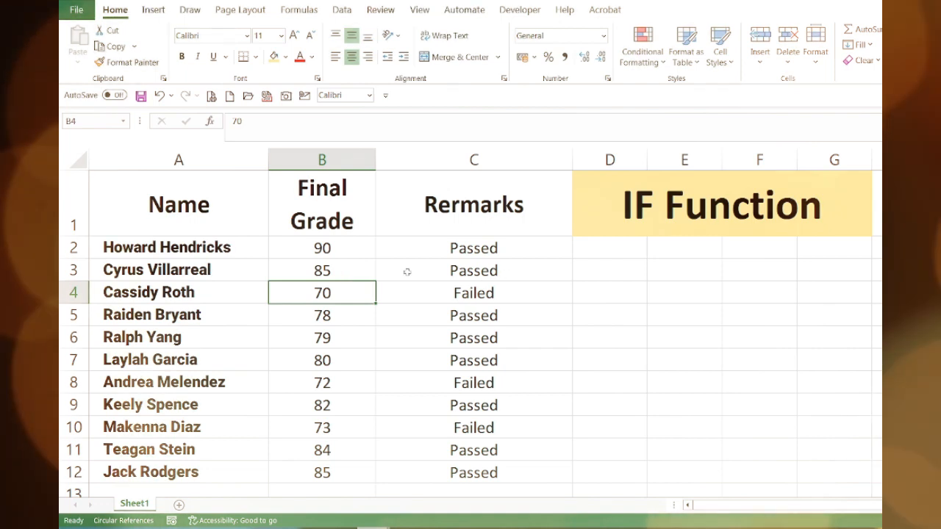
click(357, 262)
click(351, 251)
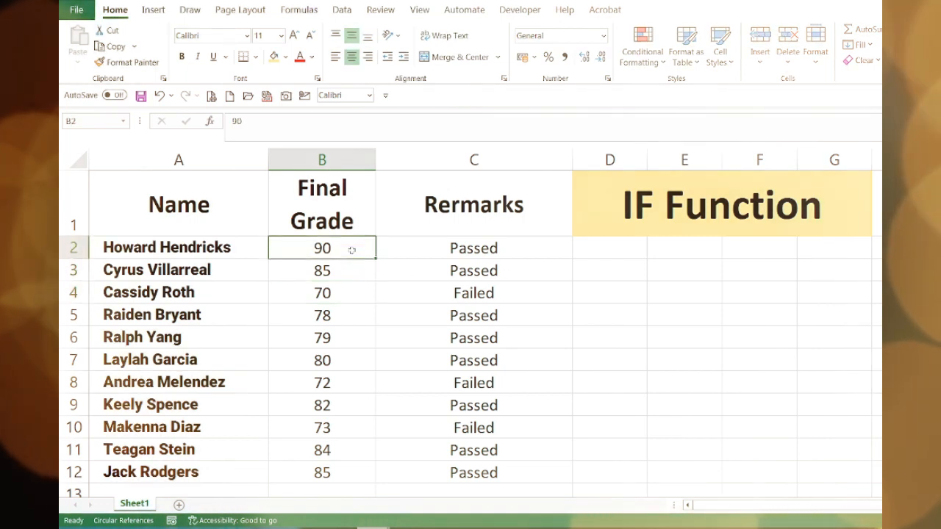
text(69)
key(Return)
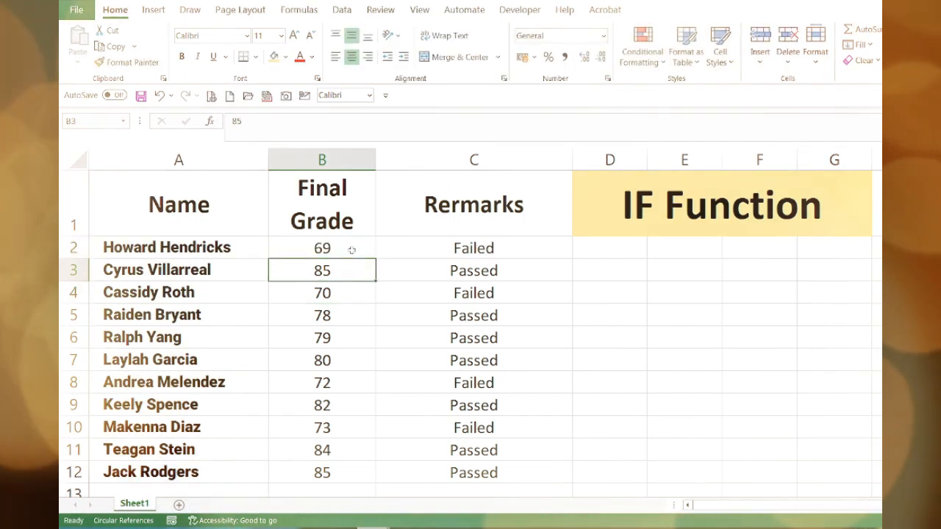